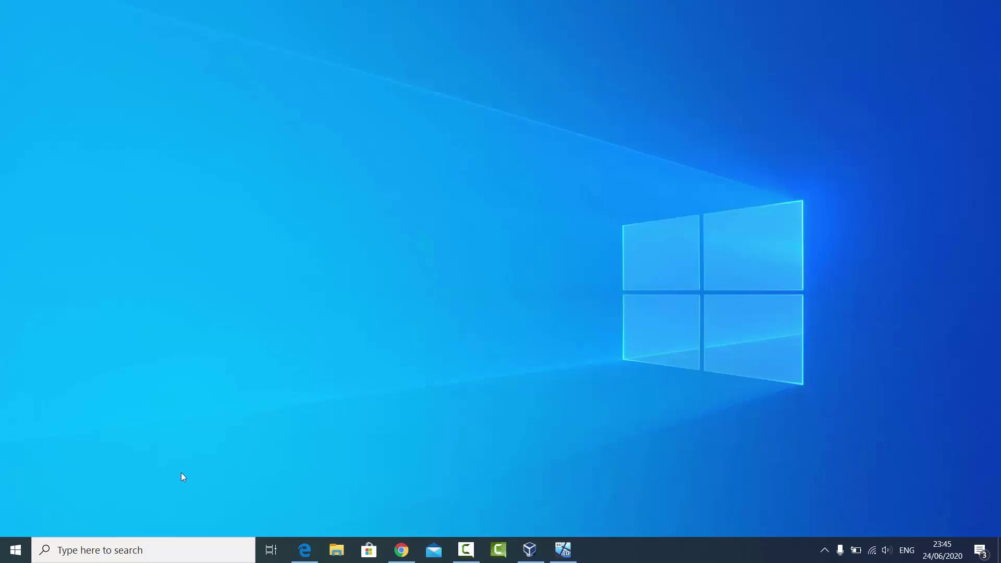
From the Start menu, go to Settings > System > Power & sleep.
{"action": "left_click", "coordinate": [13, 554]}
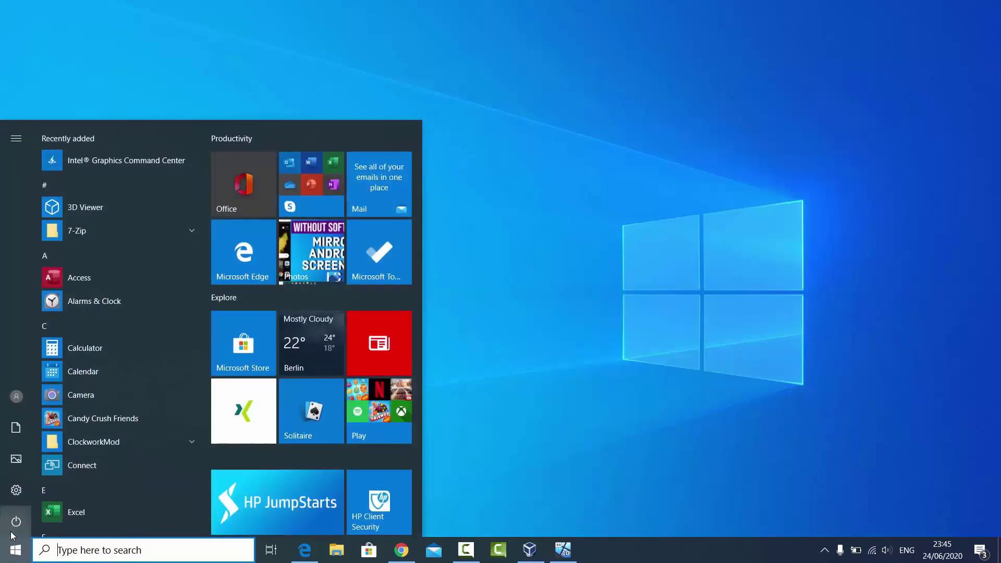
{"action": "left_click", "coordinate": [43, 492]}
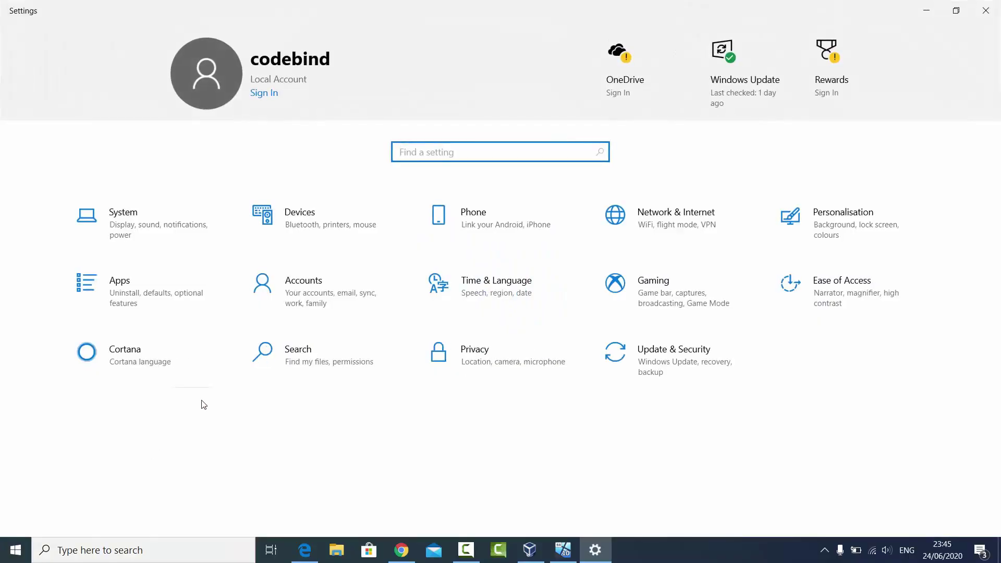
{"action": "left_click", "coordinate": [141, 225]}
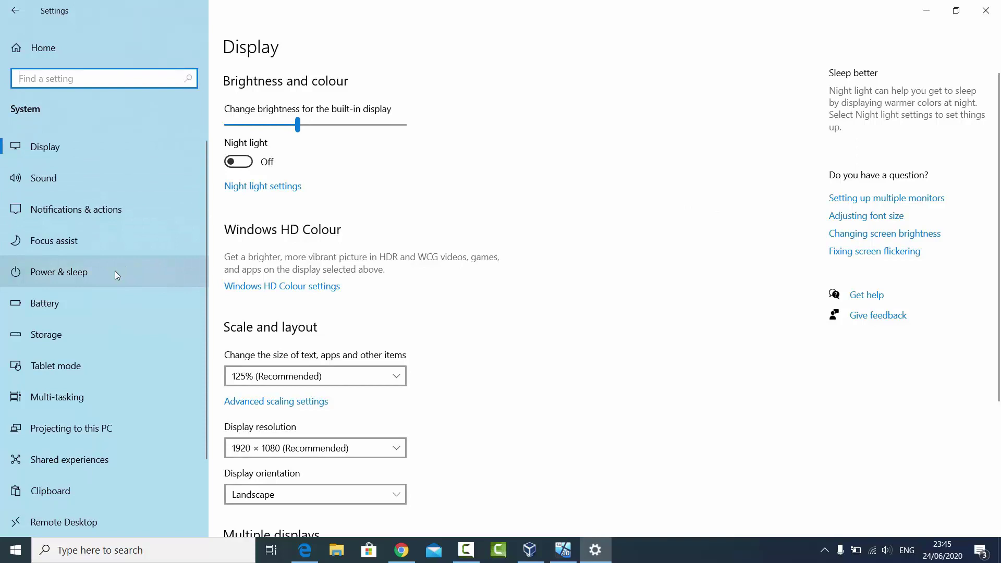
{"action": "left_click", "coordinate": [64, 276]}
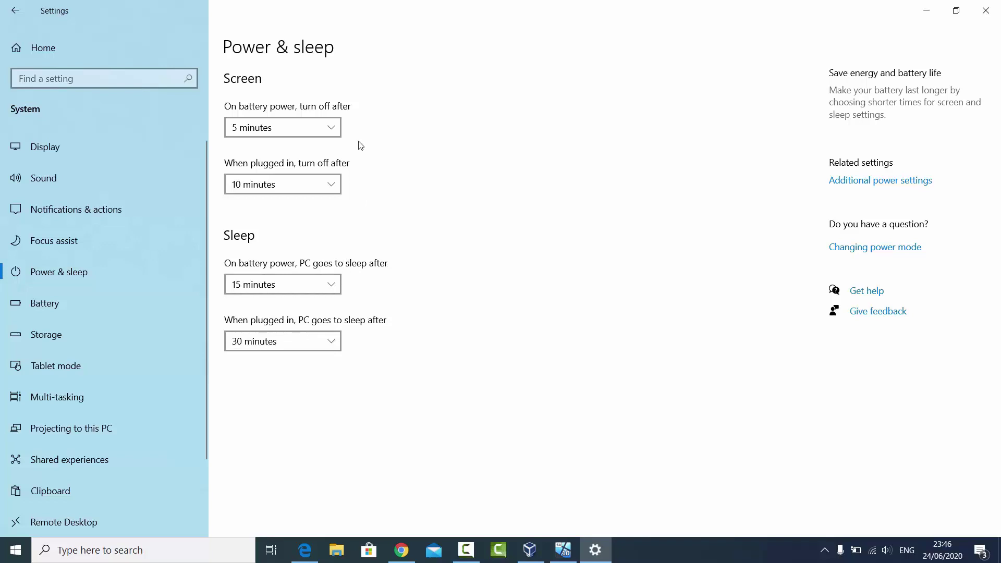
Change the screen timeouts from 5 and 10 minutes to Never, on battery and plugged in.
{"action": "left_click", "coordinate": [317, 130]}
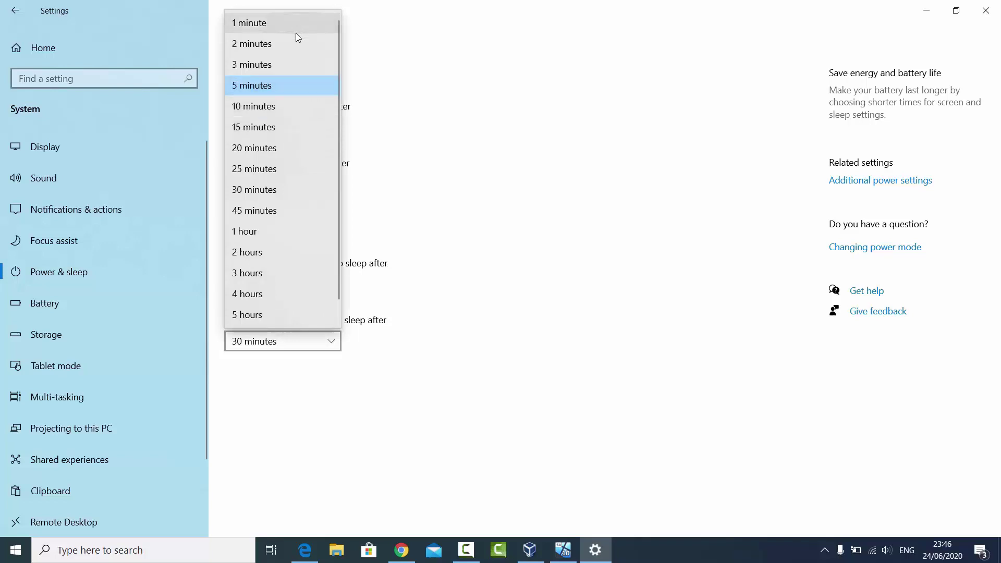
{"action": "scroll", "coordinate": [285, 252], "scroll_direction": "down", "scroll_amount": 1}
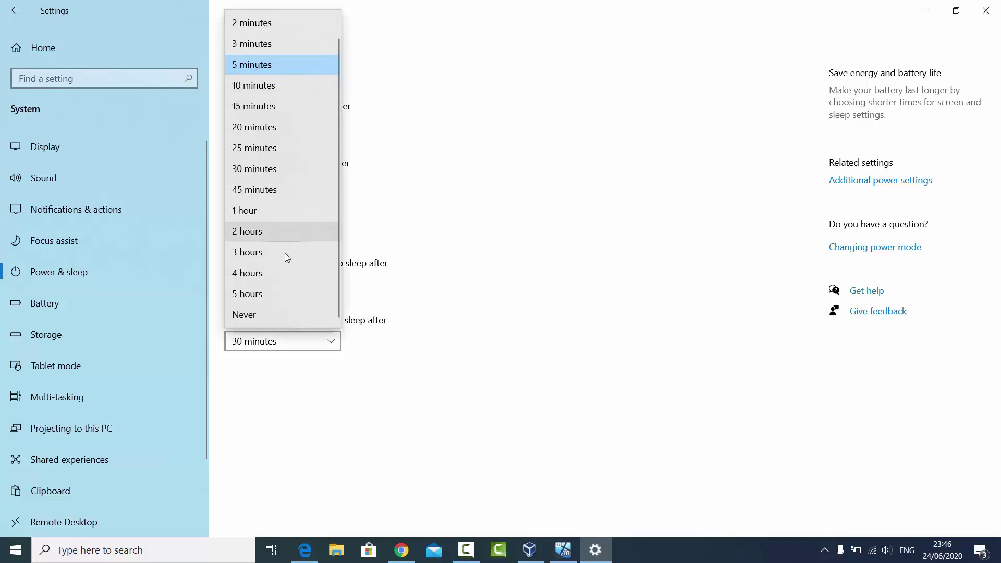
{"action": "left_click", "coordinate": [261, 315]}
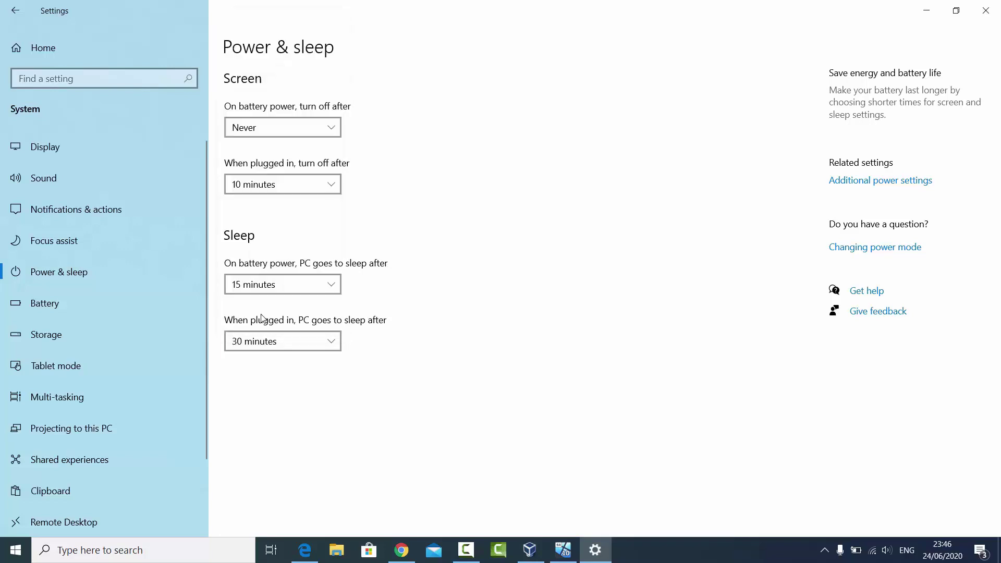
{"action": "left_click", "coordinate": [296, 183]}
{"action": "scroll", "coordinate": [269, 240], "scroll_direction": "down", "scroll_amount": 1}
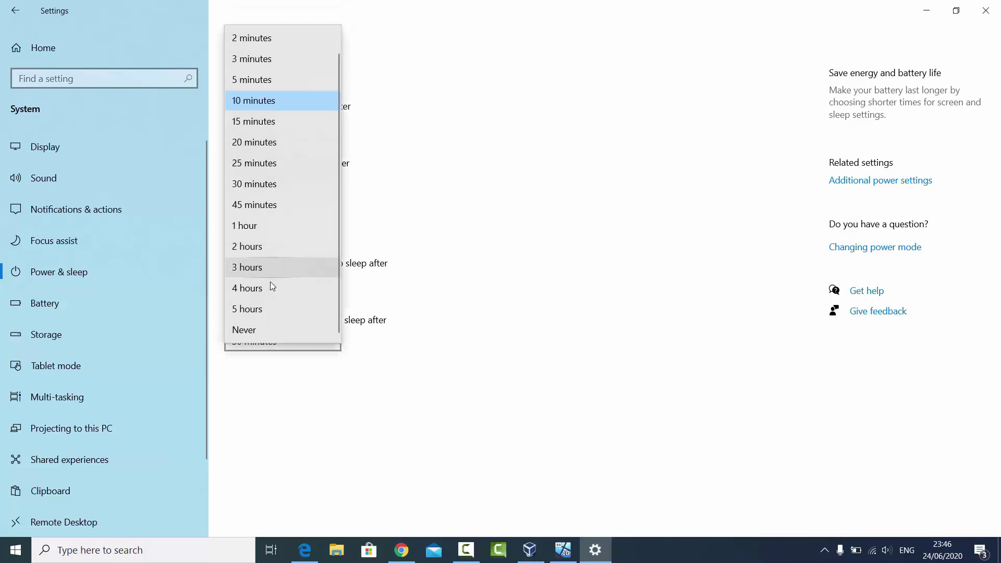
{"action": "left_click", "coordinate": [265, 331]}
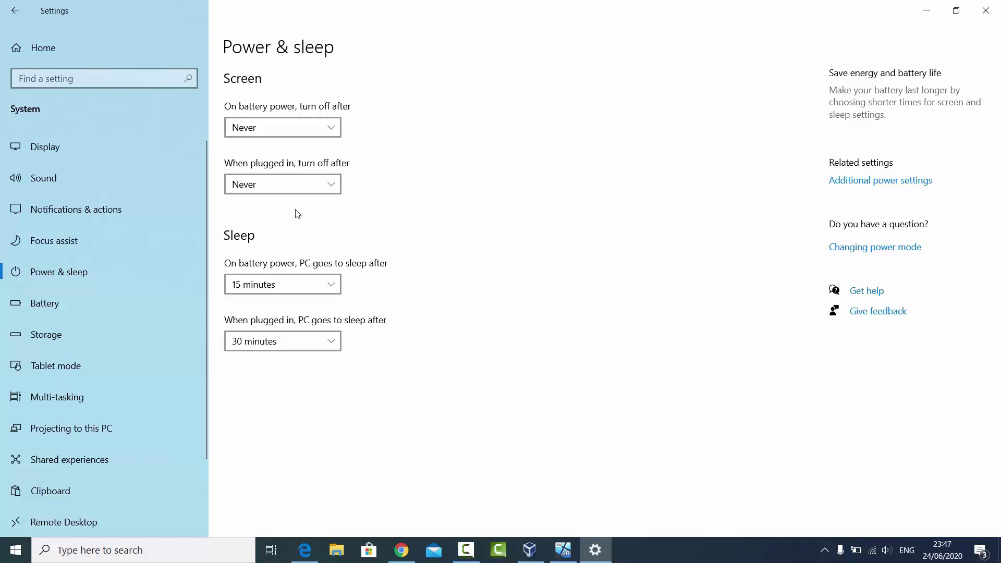
Change the sleep timers from 15 and 30 minutes to Never, on battery and plugged in.
{"action": "left_click", "coordinate": [282, 284]}
{"action": "scroll", "coordinate": [279, 284], "scroll_direction": "down", "scroll_amount": 1}
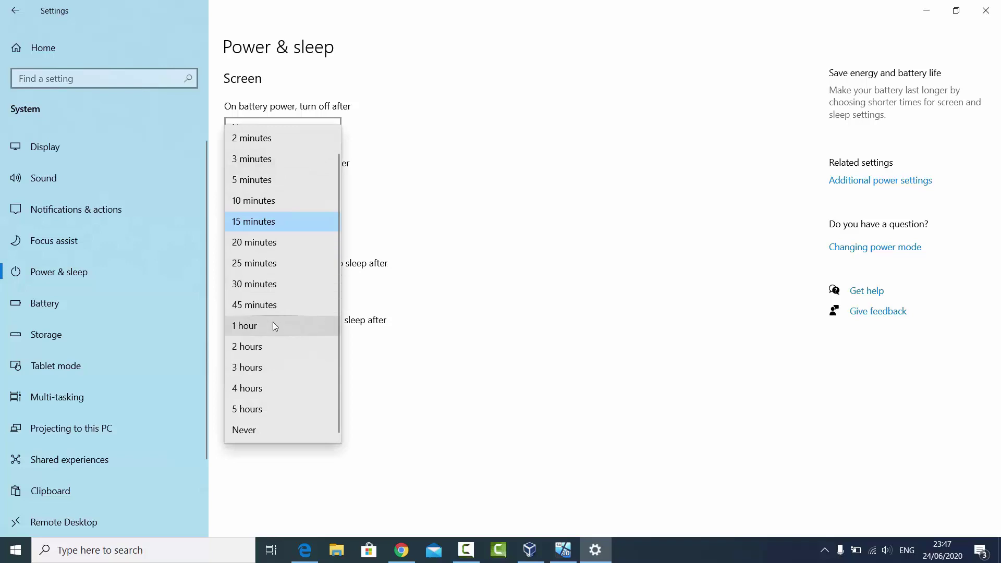
{"action": "left_click", "coordinate": [267, 429]}
{"action": "left_click", "coordinate": [300, 344]}
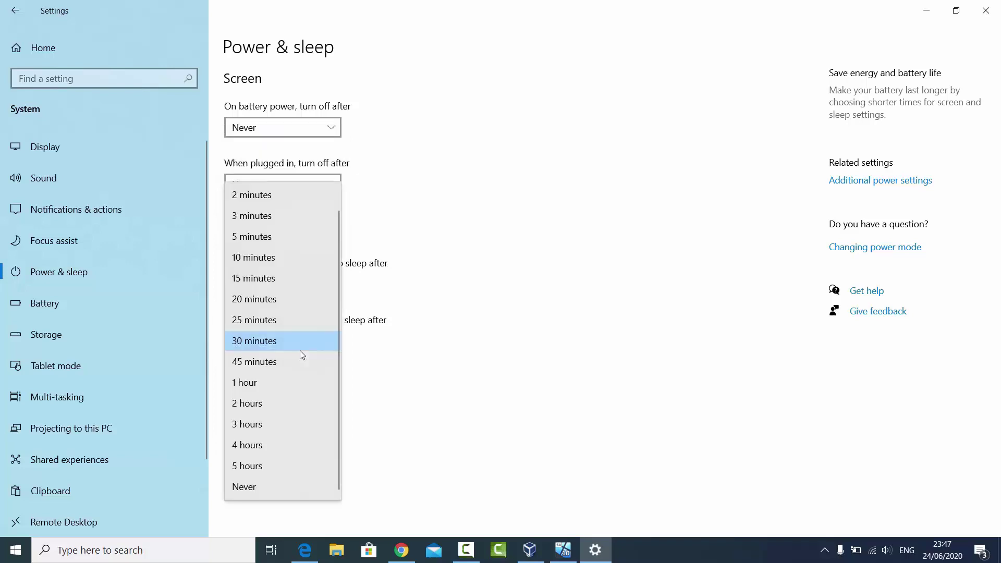
{"action": "left_click", "coordinate": [258, 486]}
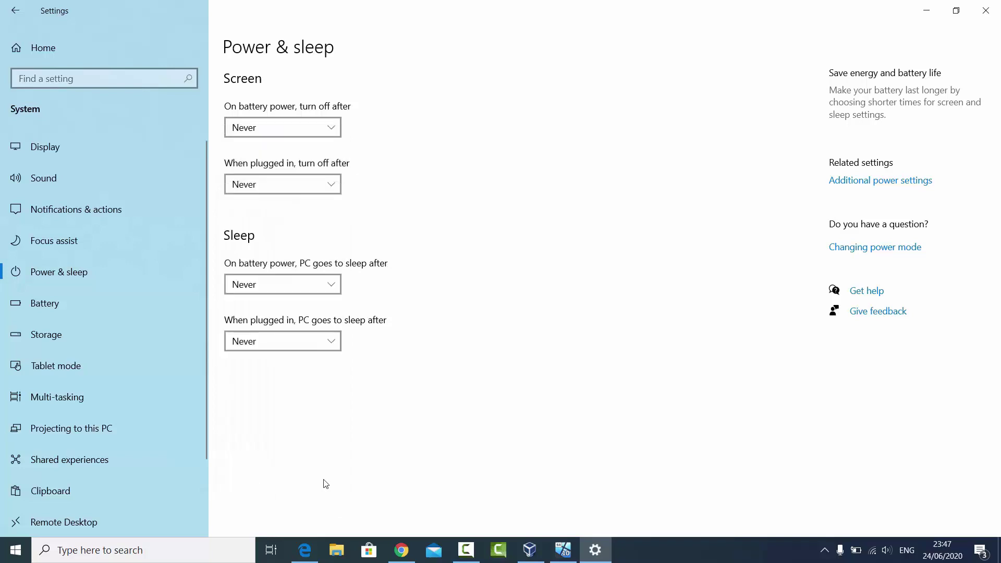
Via Additional power settings, edit the HP Optimized (recommended) plan's settings.
{"action": "left_click", "coordinate": [863, 187]}
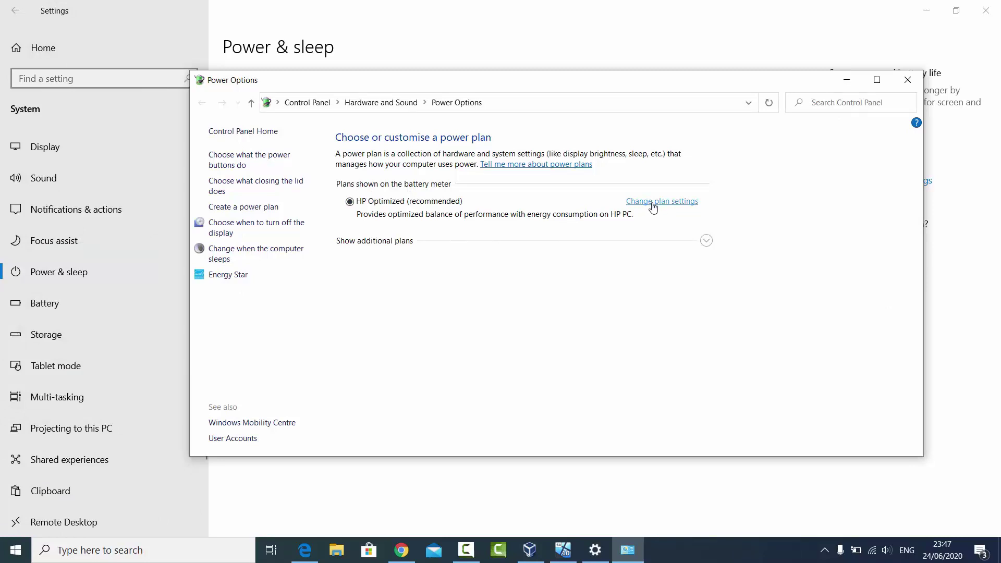
{"action": "left_click", "coordinate": [652, 204]}
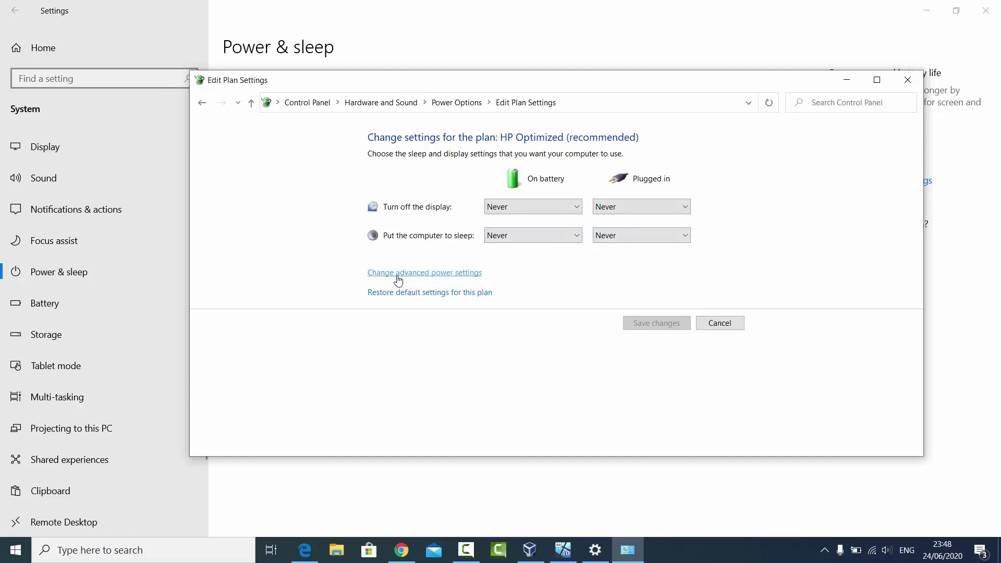
Open Change advanced power settings, centre the dialog, and select the hard disk On battery value.
{"action": "left_click", "coordinate": [431, 277]}
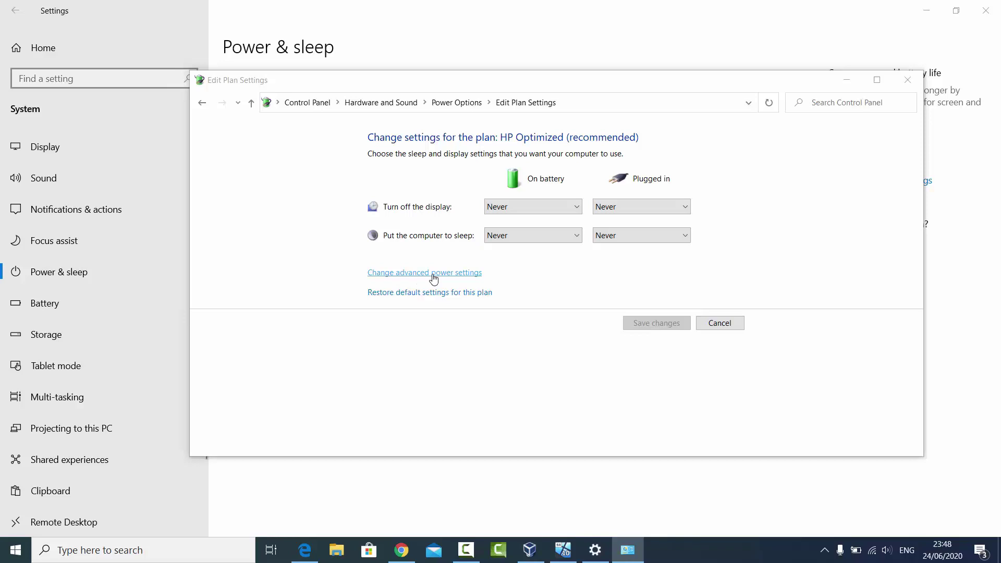
{"action": "left_click_drag", "start_coordinate": [238, 99], "coordinate": [489, 111]}
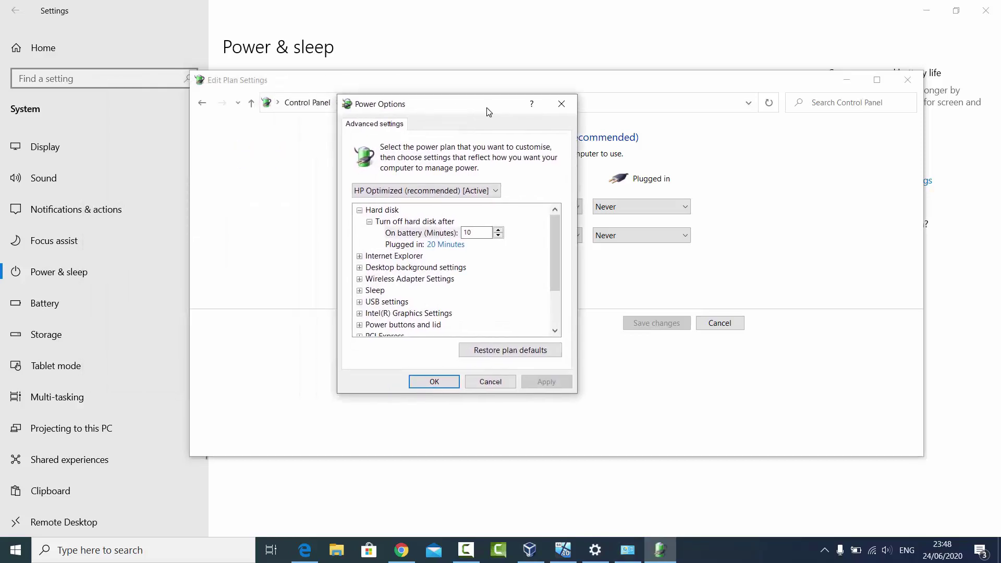
{"action": "left_click", "coordinate": [386, 232]}
Expand Power buttons and lid > Lid close action and check On battery, leaving it at Do nothing.
{"action": "scroll", "coordinate": [417, 272], "scroll_direction": "down", "scroll_amount": 1}
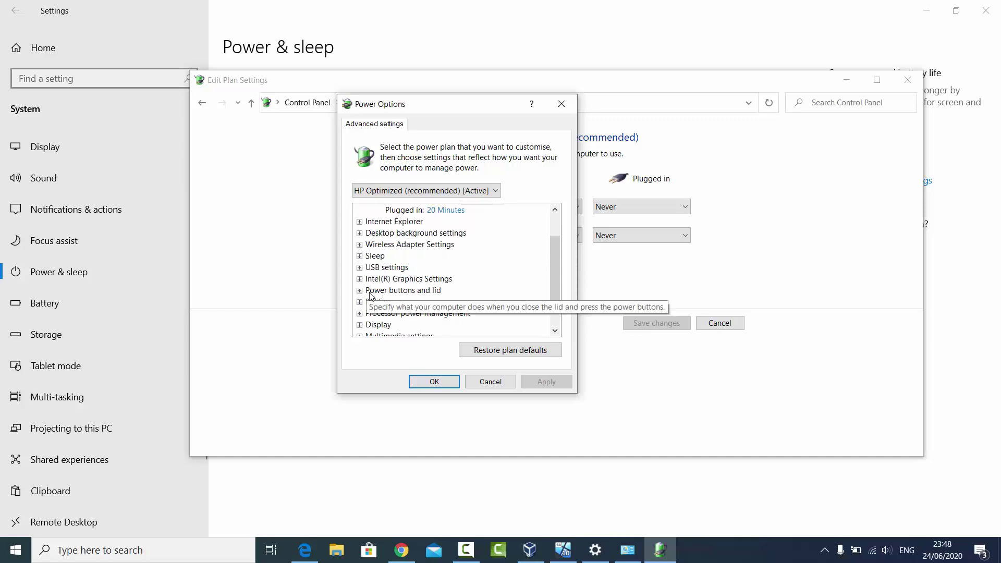
{"action": "double_click", "coordinate": [400, 292]}
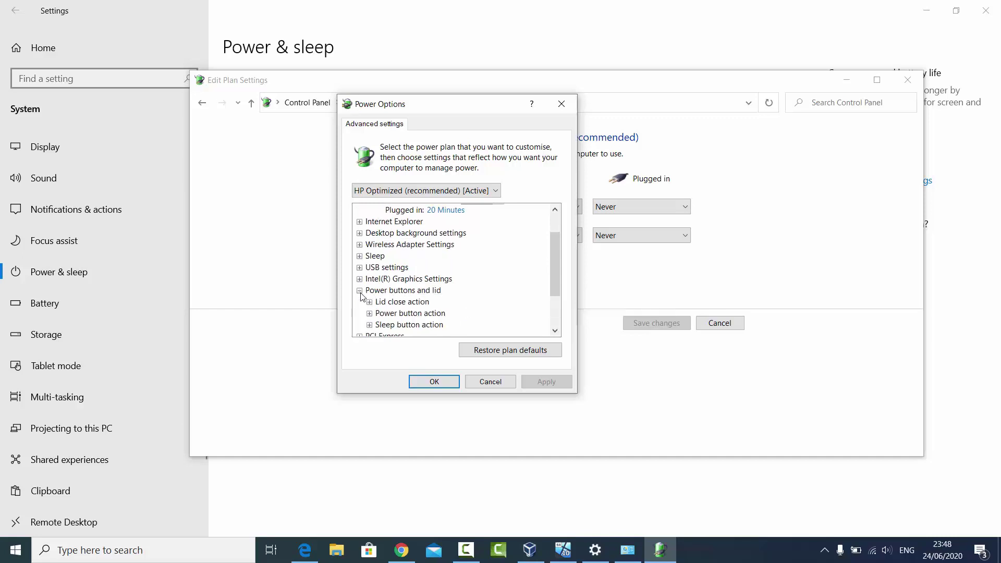
{"action": "scroll", "coordinate": [370, 276], "scroll_direction": "down", "scroll_amount": 1}
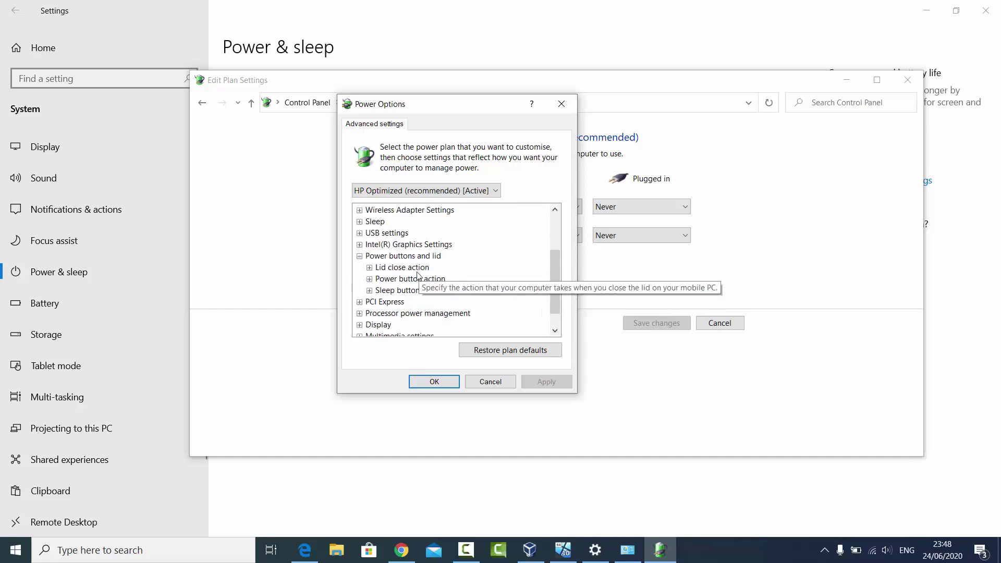
{"action": "left_click", "coordinate": [370, 268]}
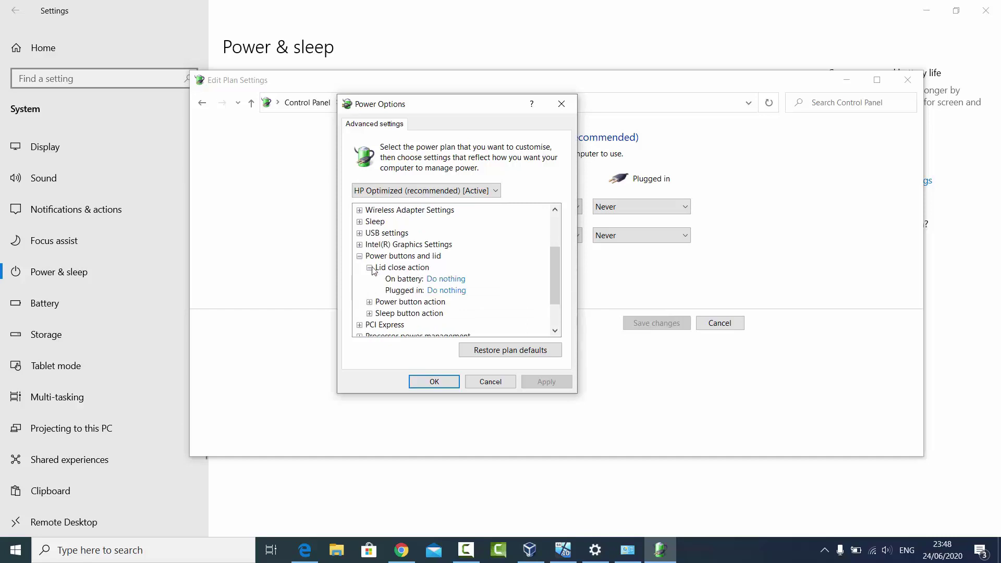
{"action": "left_click", "coordinate": [444, 284]}
{"action": "left_click", "coordinate": [442, 282]}
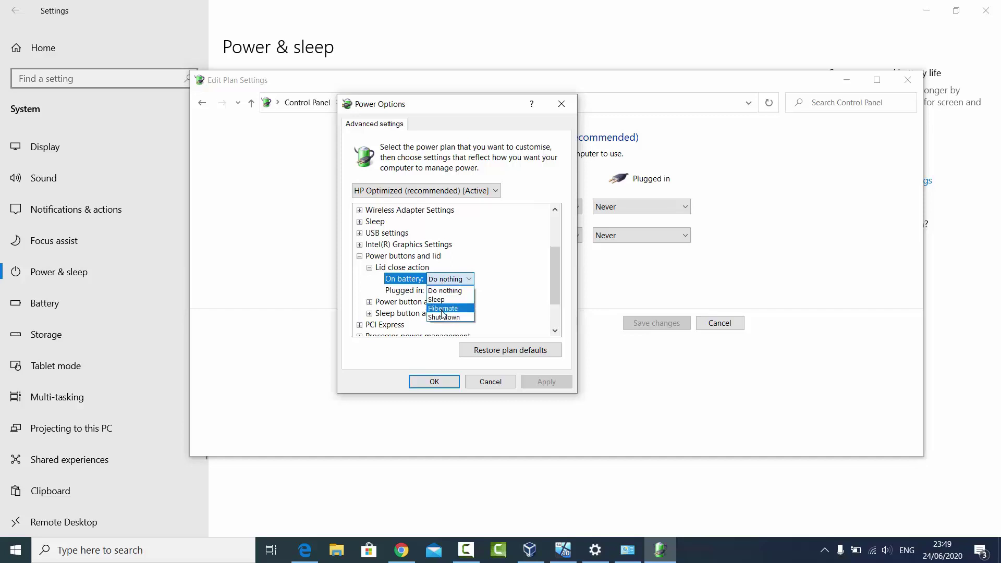
{"action": "left_click", "coordinate": [493, 289]}
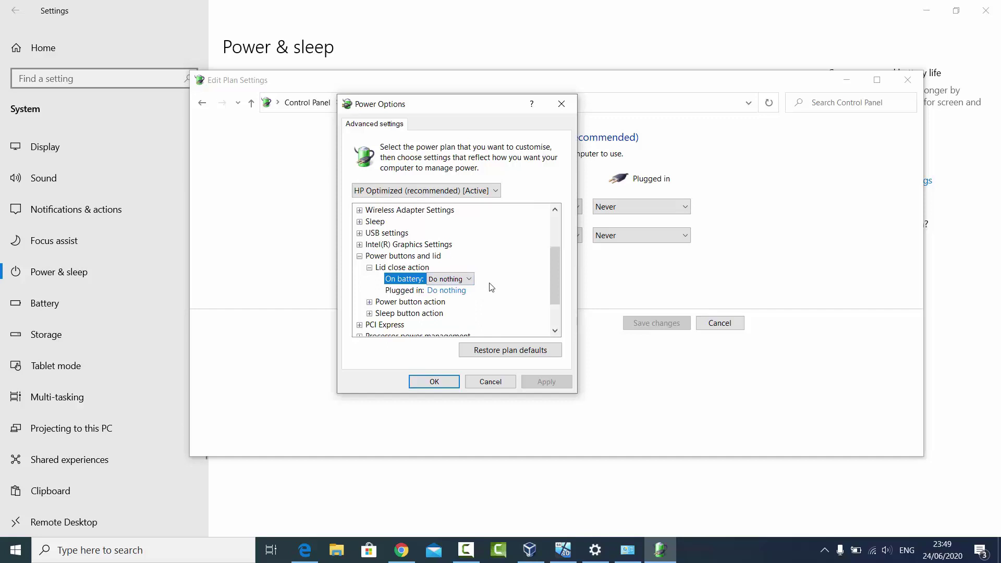
{"action": "left_click", "coordinate": [469, 279]}
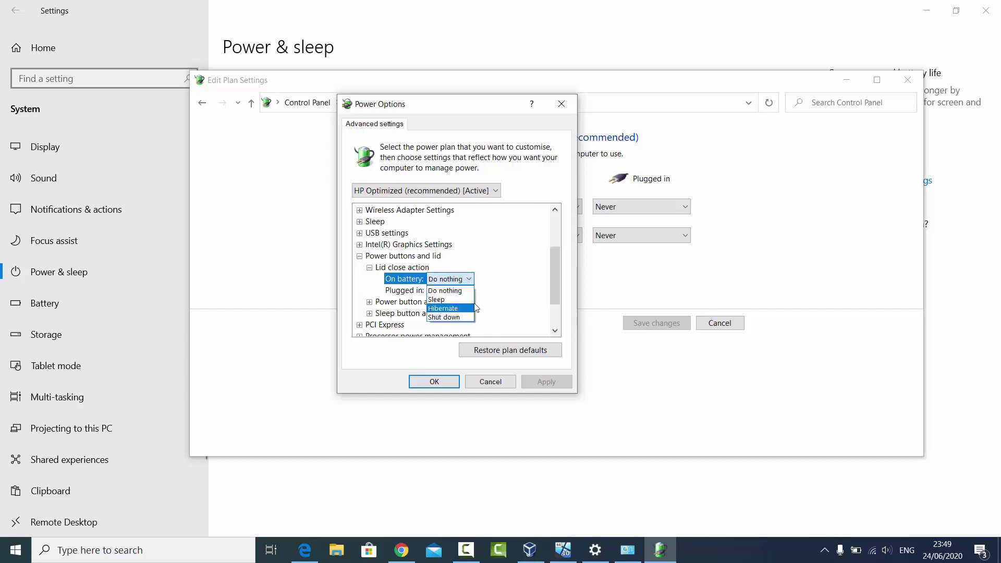
{"action": "left_click", "coordinate": [487, 286]}
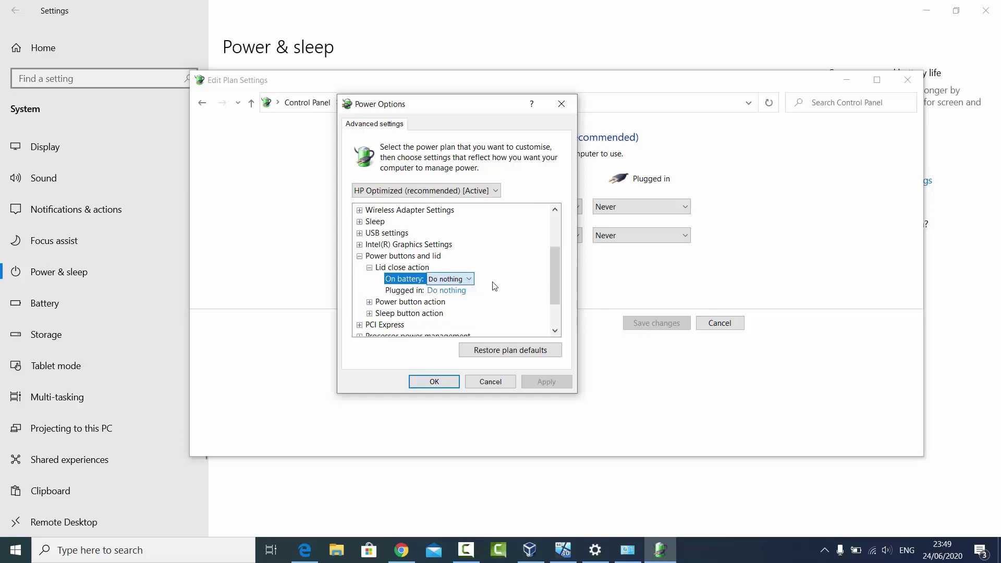
Restore the plan defaults, confirm with Yes, and close the advanced Power Options dialog.
{"action": "left_click", "coordinate": [506, 355]}
{"action": "left_click", "coordinate": [531, 295]}
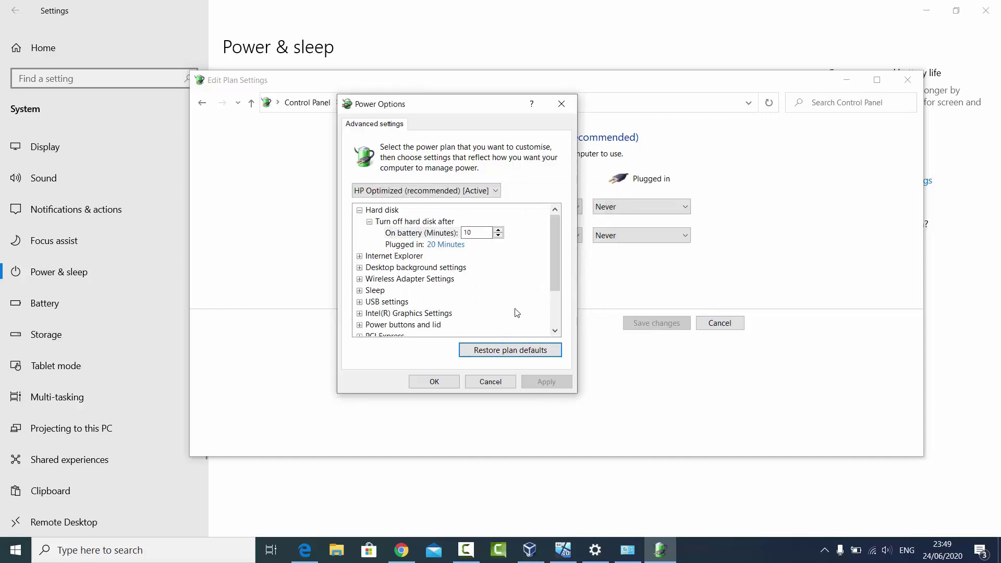
{"action": "key", "text": "Escape"}
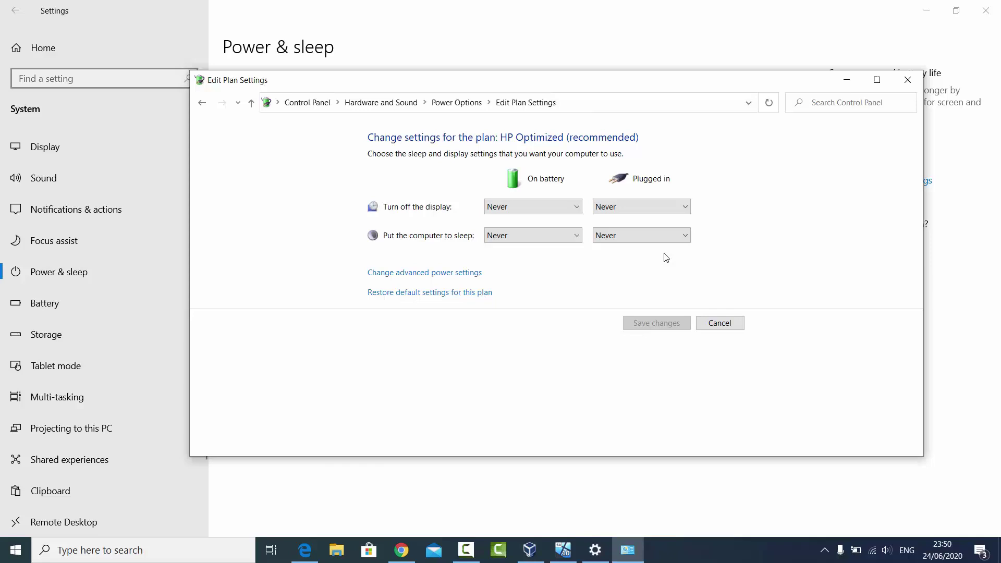
Cancel Edit Plan Settings and close the Power Options window, returning to Power & sleep.
{"action": "left_click", "coordinate": [711, 324]}
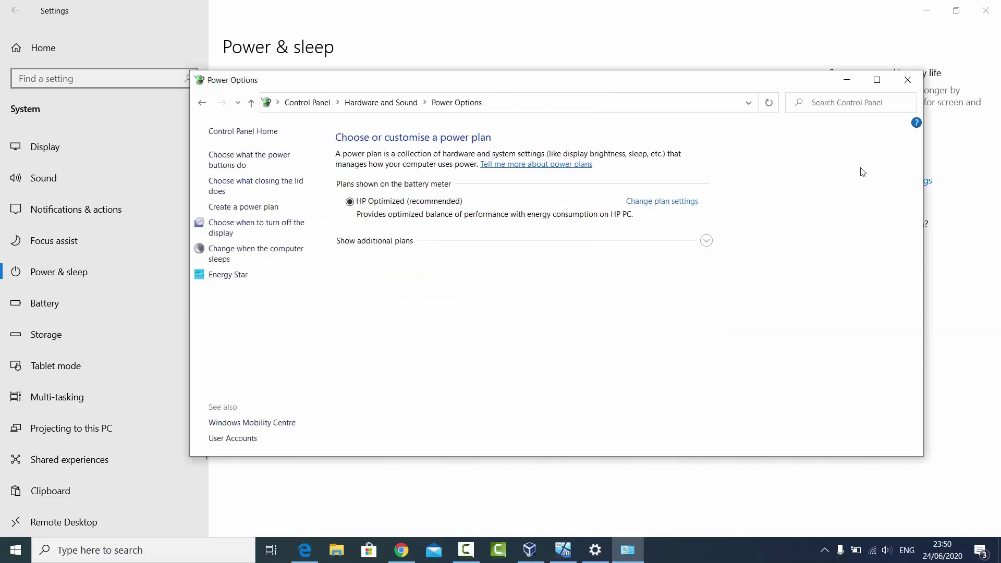
{"action": "left_click", "coordinate": [906, 81]}
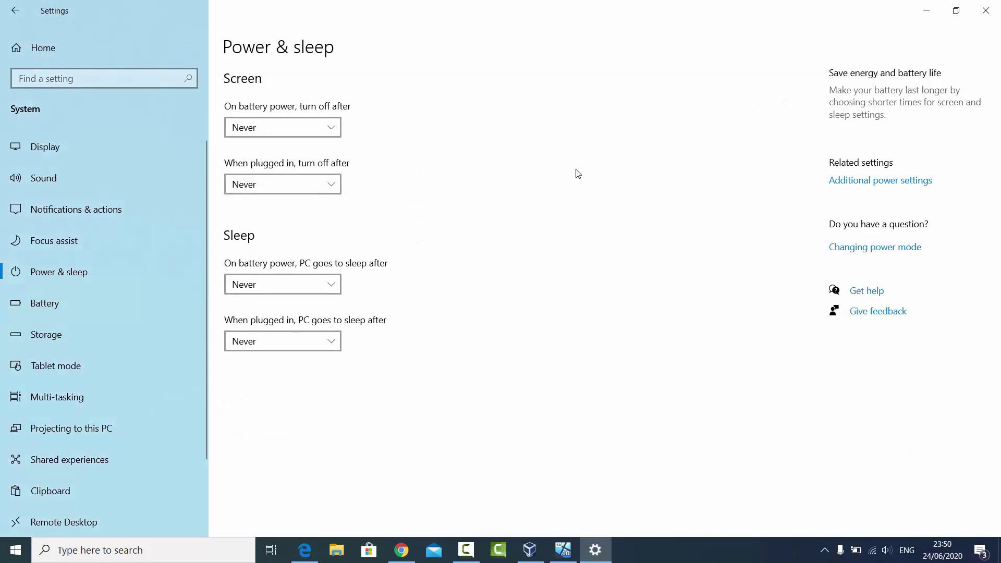